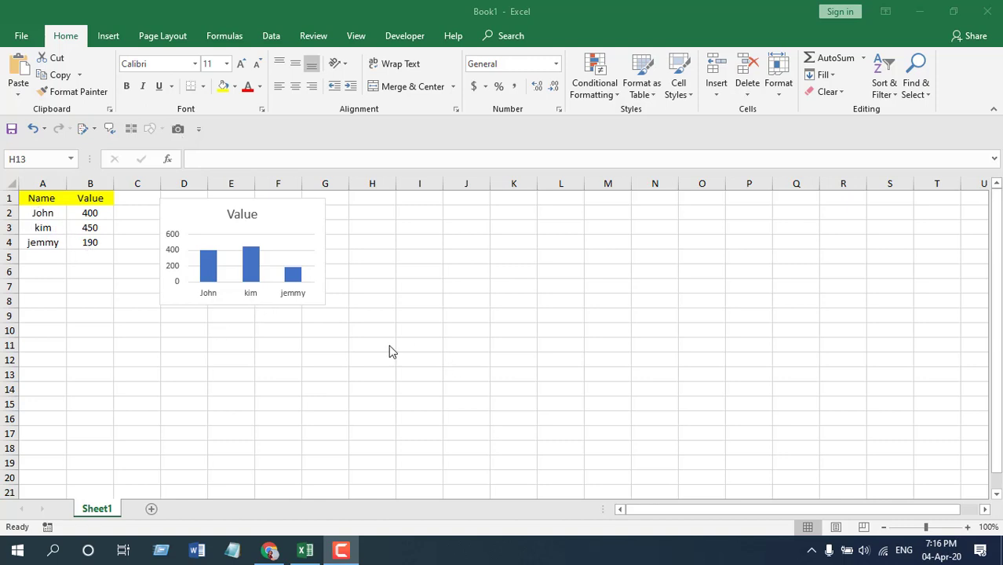
- Take a Camera snapshot of the table in A1:B4 and place the linked picture around J6:L9 on the same sheet
mouse_move(254, 252)
left_click_drag(32, 200, 90, 244)
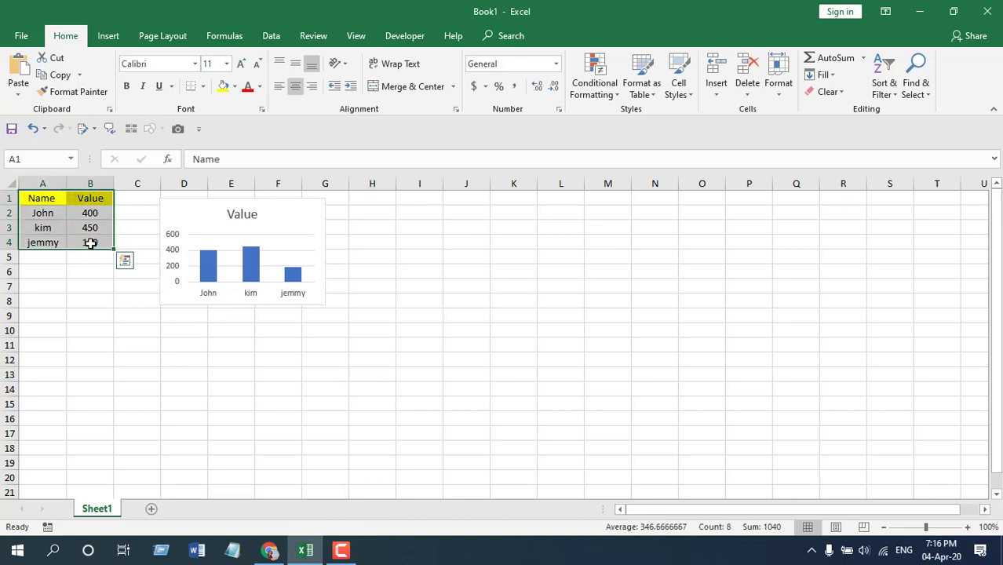
left_click(178, 128)
left_click_drag(478, 264, 611, 358)
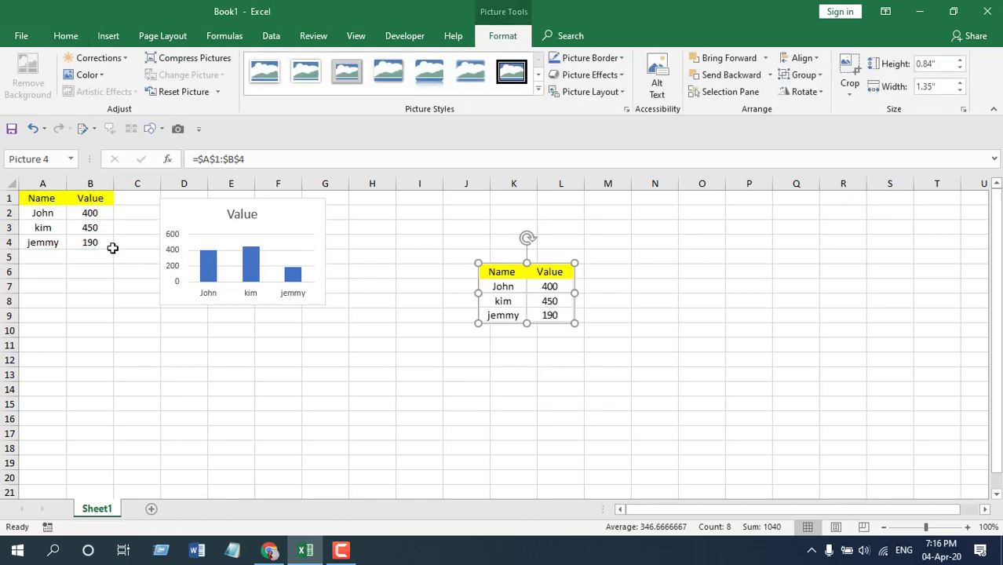
- Set cell B2 to 500 and move the linked table picture closer to the chart, around H2:J6
left_click(84, 217)
type("500")
key("Return")
left_click_drag(526, 307, 407, 263)
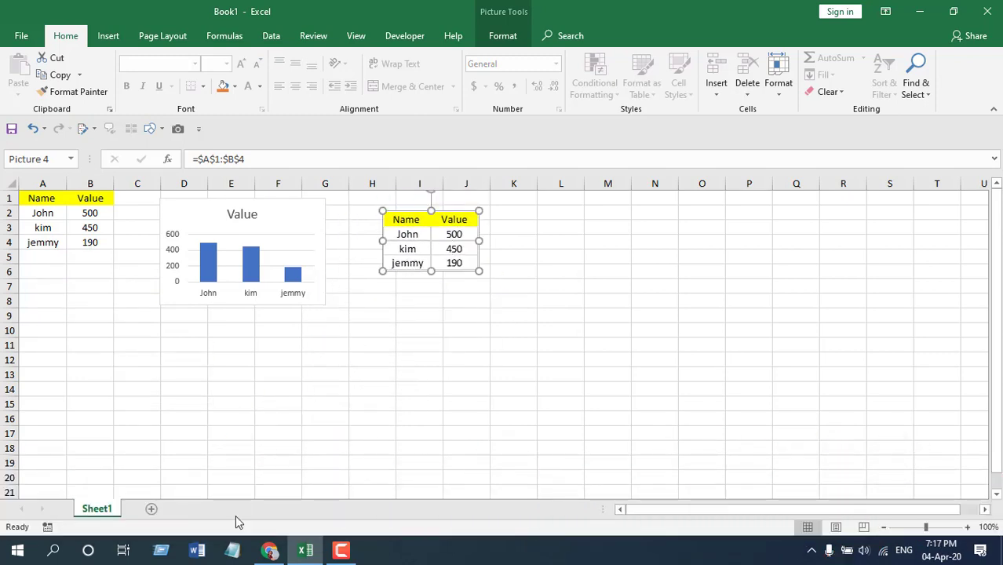
- Add a second worksheet and place a Camera picture of Sheet1's range A1:B4 on it, around D2:E6
left_click(151, 513)
left_click(105, 510)
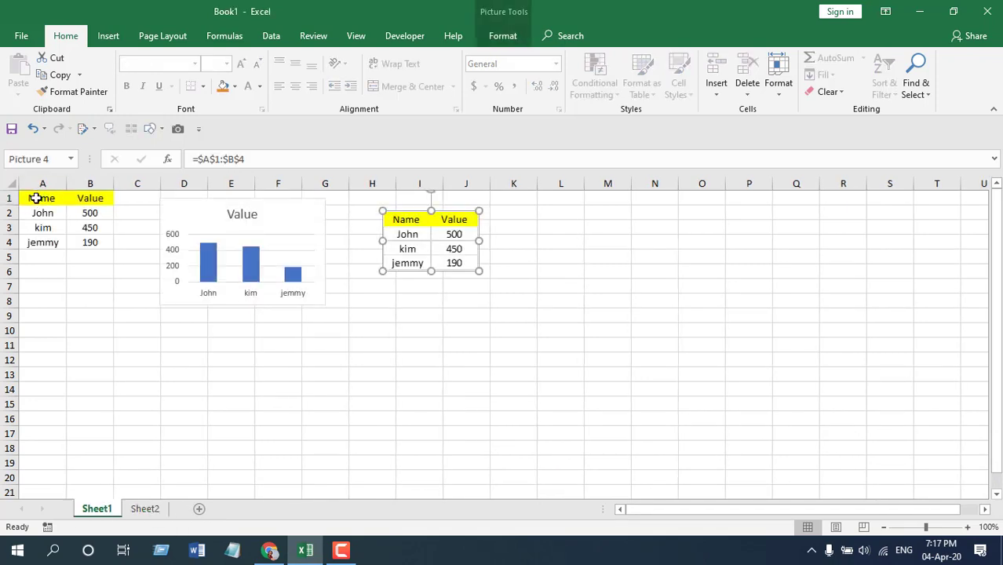
left_click_drag(43, 197, 102, 237)
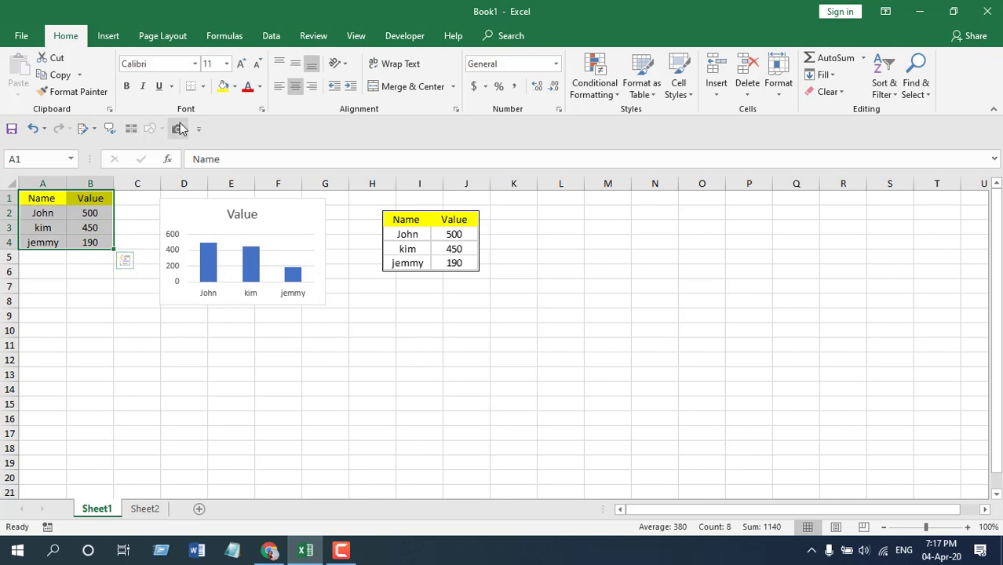
left_click(177, 128)
left_click(145, 508)
left_click(88, 224)
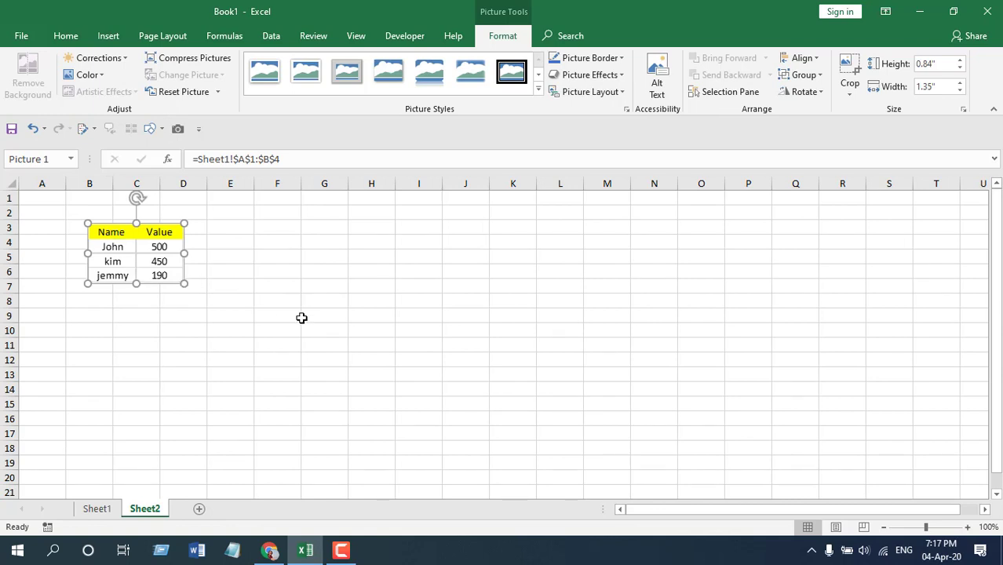
left_click_drag(131, 236, 199, 228)
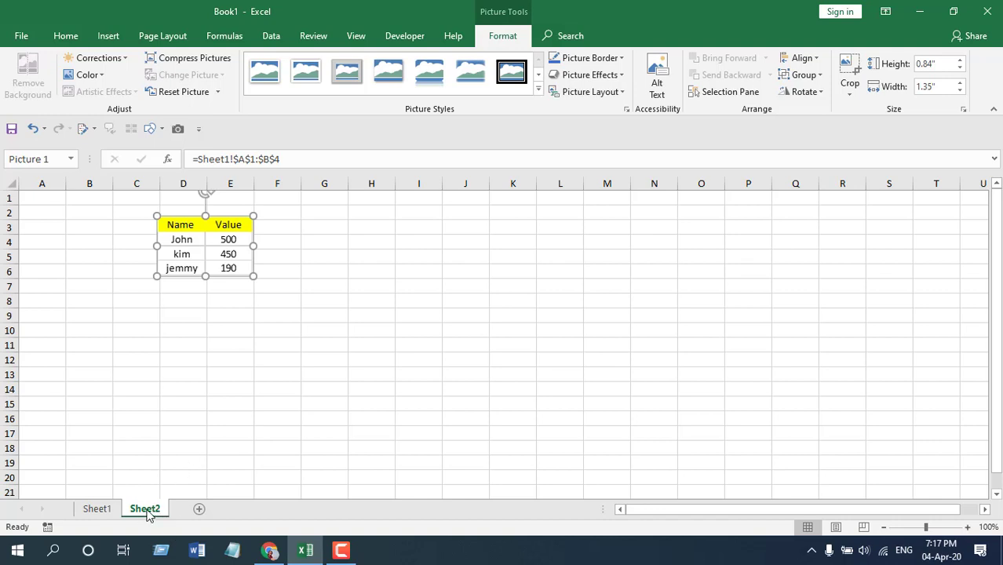
- Set cell B4 on Sheet1 to 400 and check the linked table pictures on both sheets
left_click(97, 509)
left_click(92, 240)
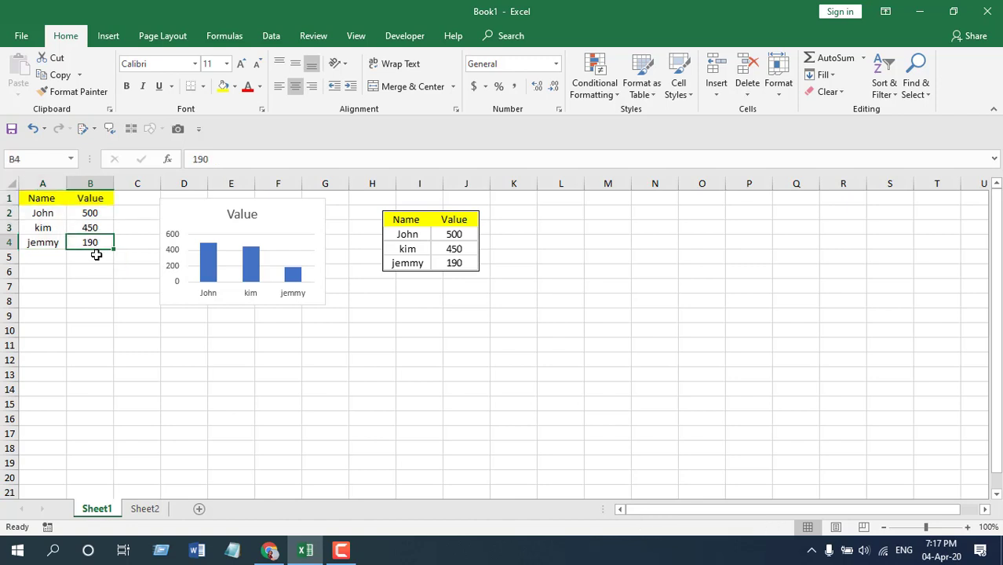
type("400")
key("Return")
left_click(441, 249)
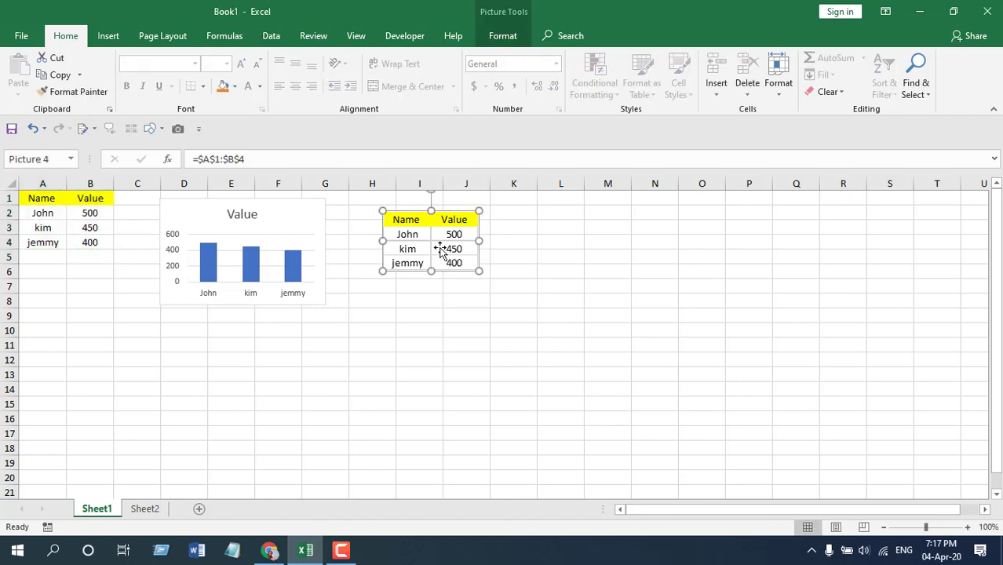
left_click(138, 509)
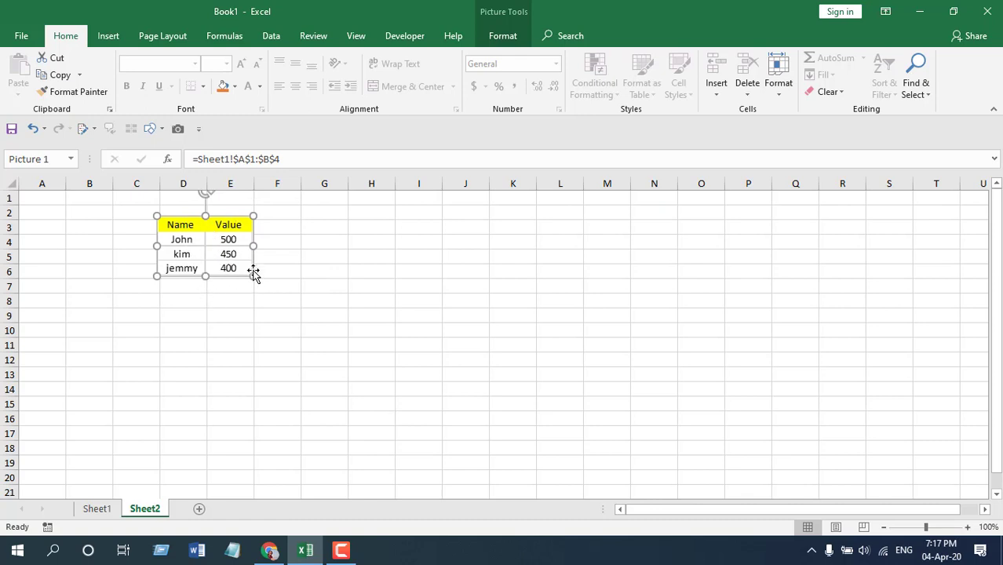
- Move the Value chart on Sheet1 below the data table so that it lies within C6:F13
key("ctrl+Page_Up")
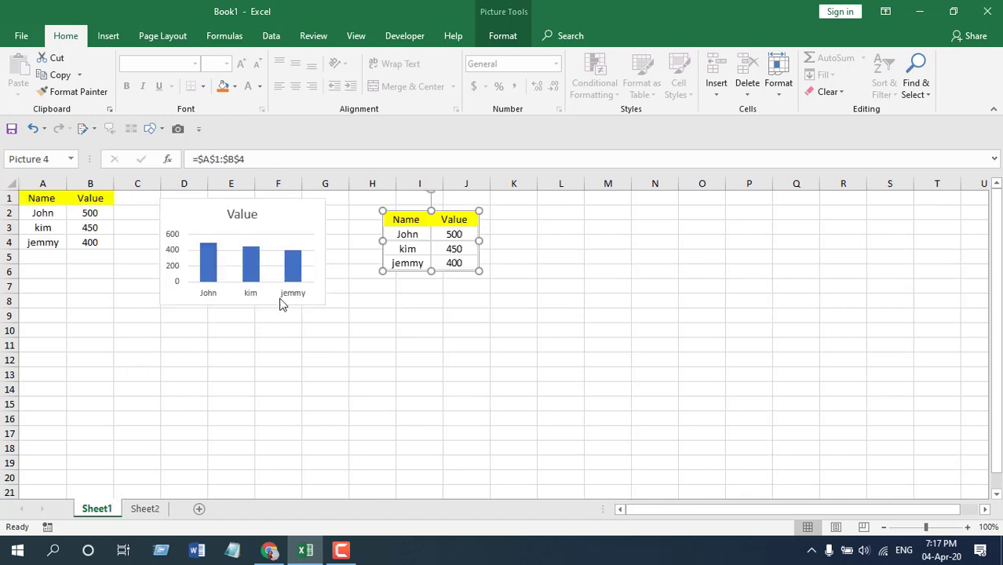
left_click(243, 226)
mouse_move(243, 226)
left_mouse_down()
mouse_move(251, 264)
mouse_move(247, 244)
left_mouse_up()
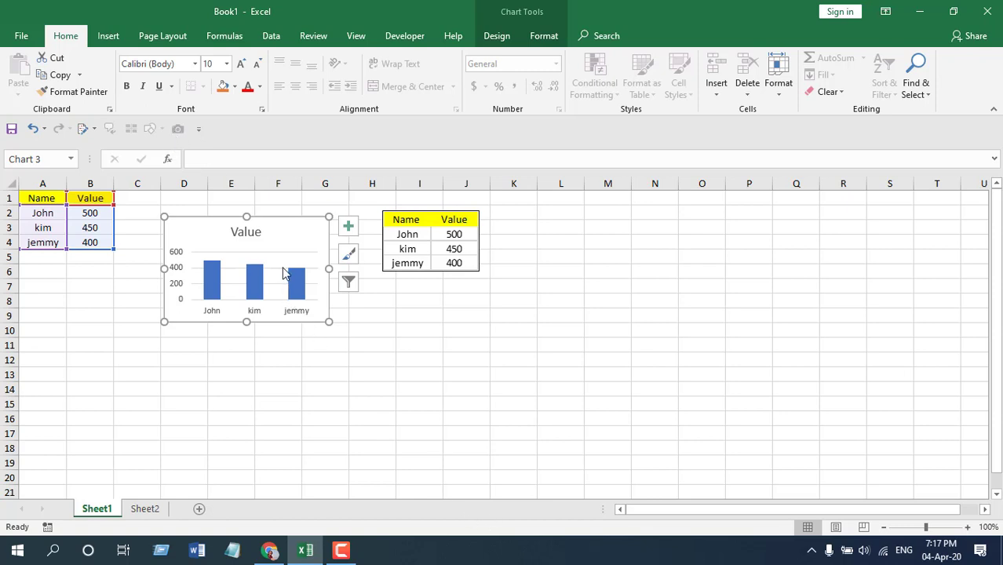
left_click(315, 252)
left_click_drag(315, 252, 236, 281)
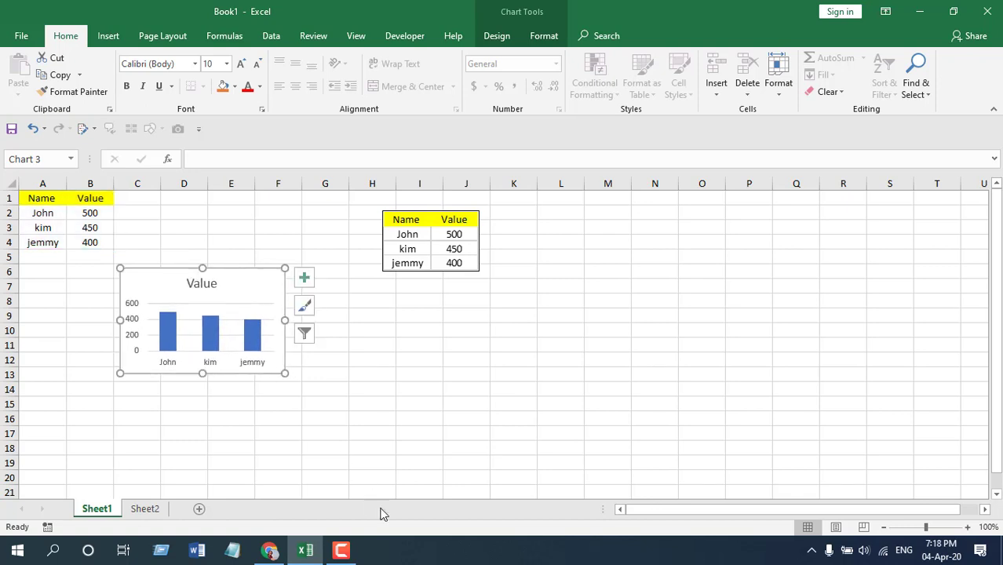
- Take a Camera snapshot of the range C6:F13 behind the chart and place the linked picture starting at H10
left_click(369, 478)
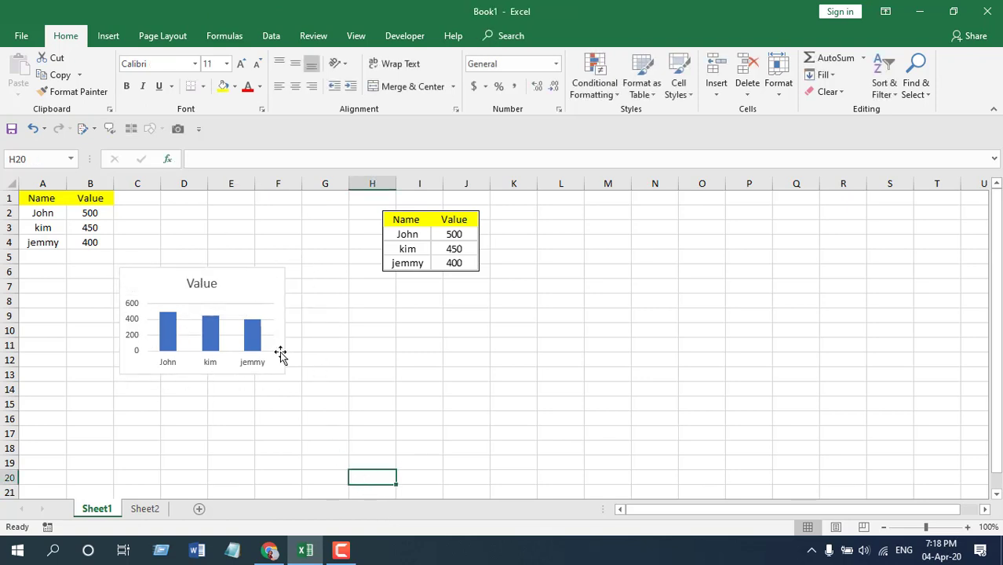
left_click_drag(300, 378, 155, 270)
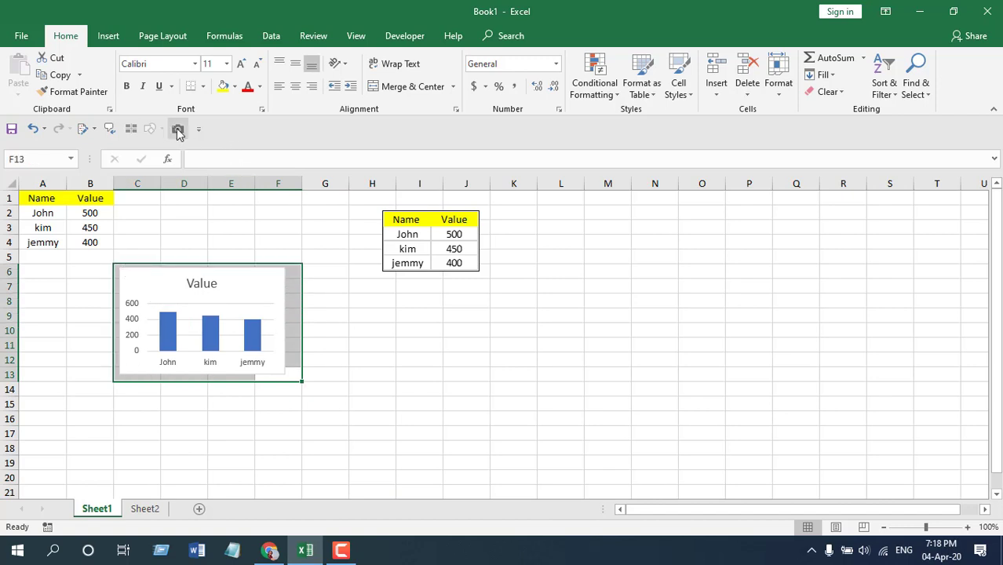
left_click(177, 131)
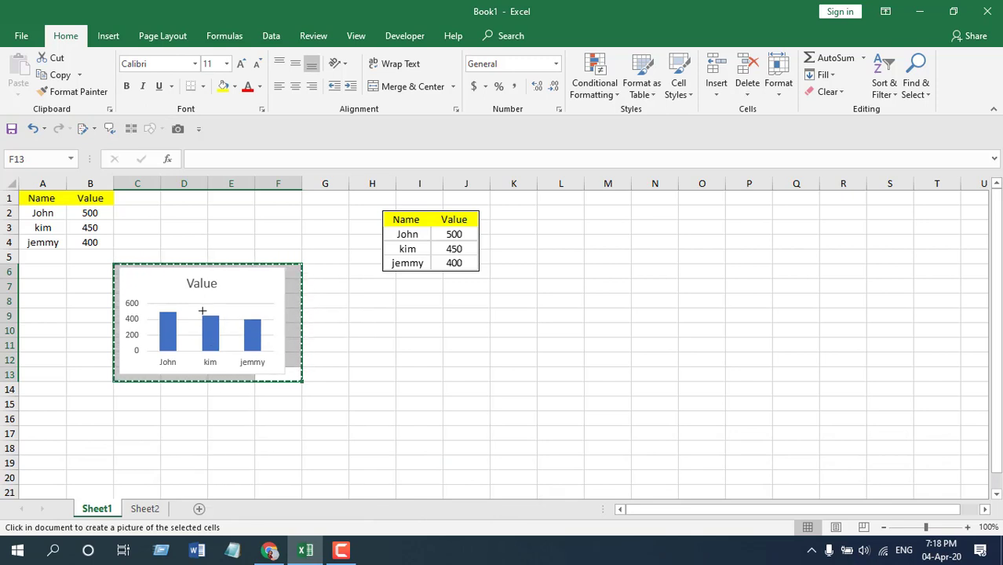
left_click(372, 326)
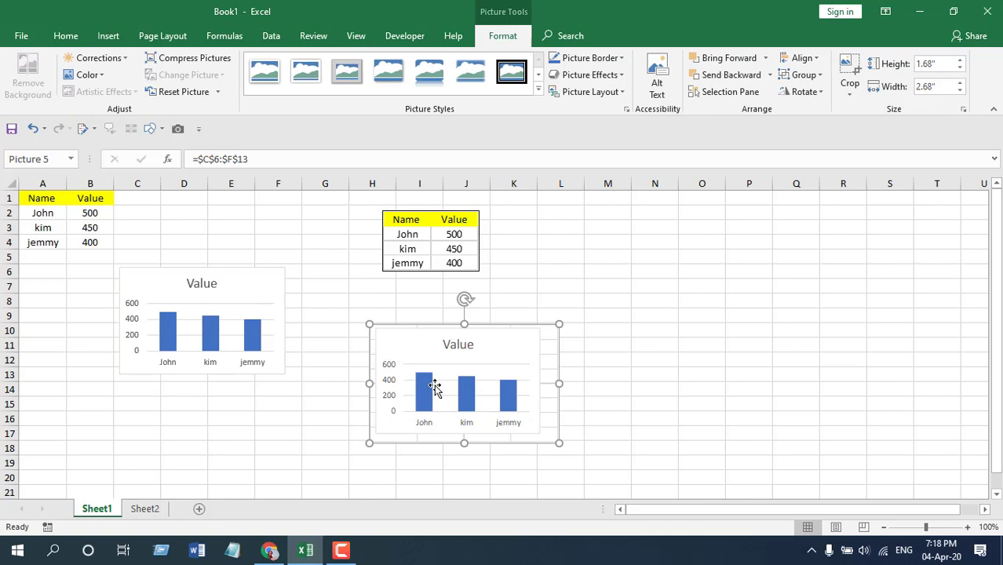
- Crop the linked chart picture to the chart's edges, about 1.42" high and 2.28" wide
left_click(849, 64)
left_click_drag(555, 382, 540, 380)
left_click(850, 84)
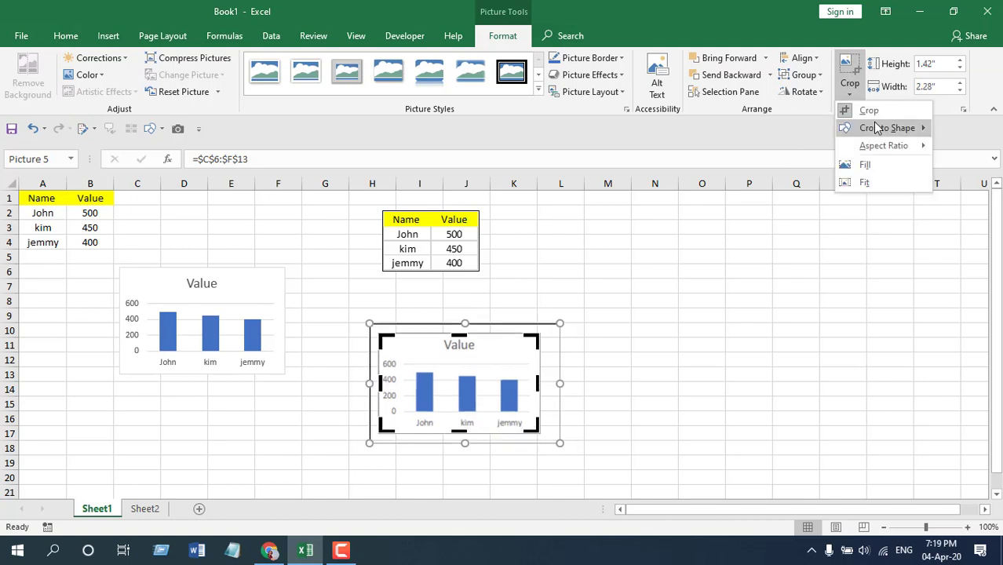
left_click(868, 110)
left_click(534, 446)
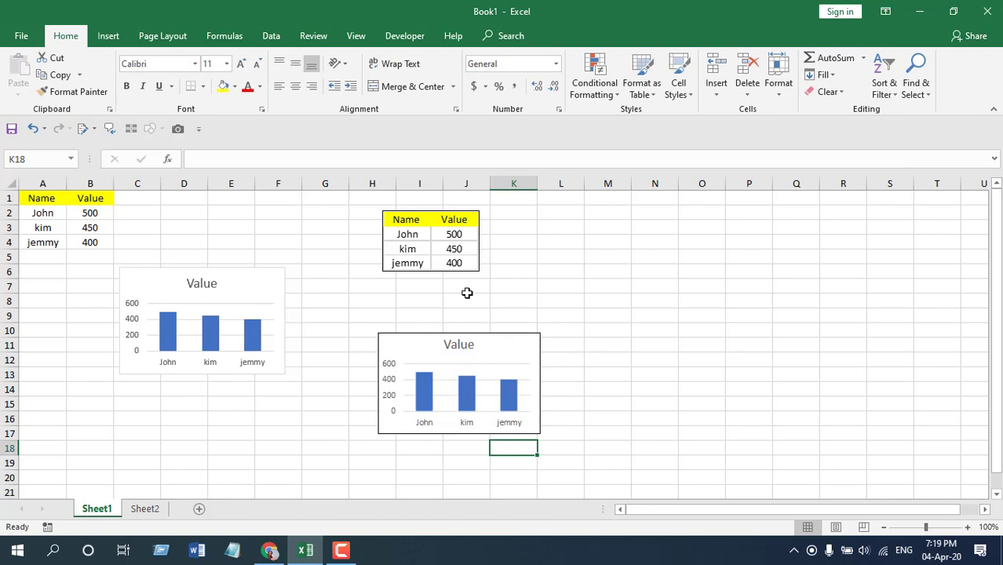
- Set cell B2 to 110 and compare the first bar in the original chart and its linked picture
left_click(100, 212)
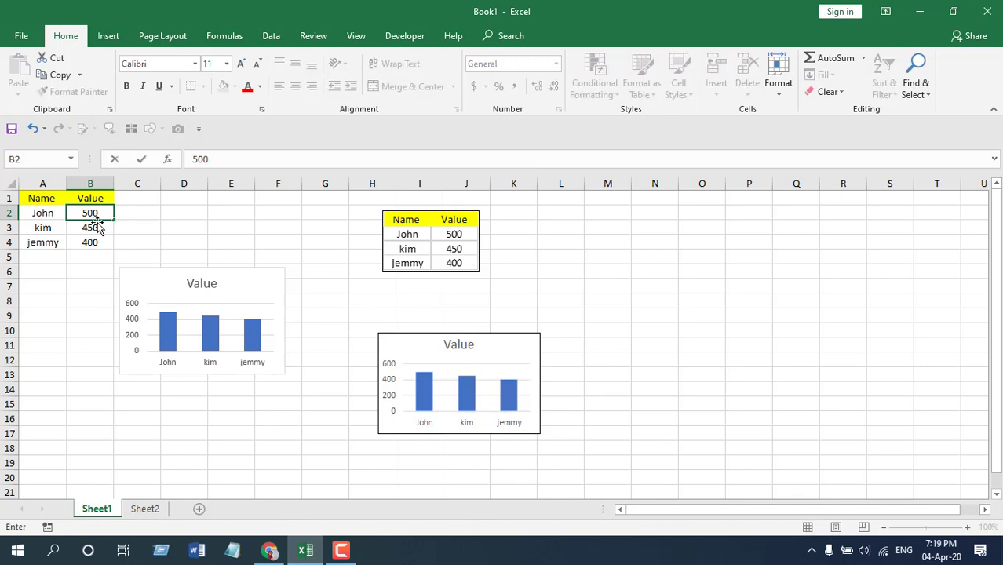
left_click(94, 227)
key("Up")
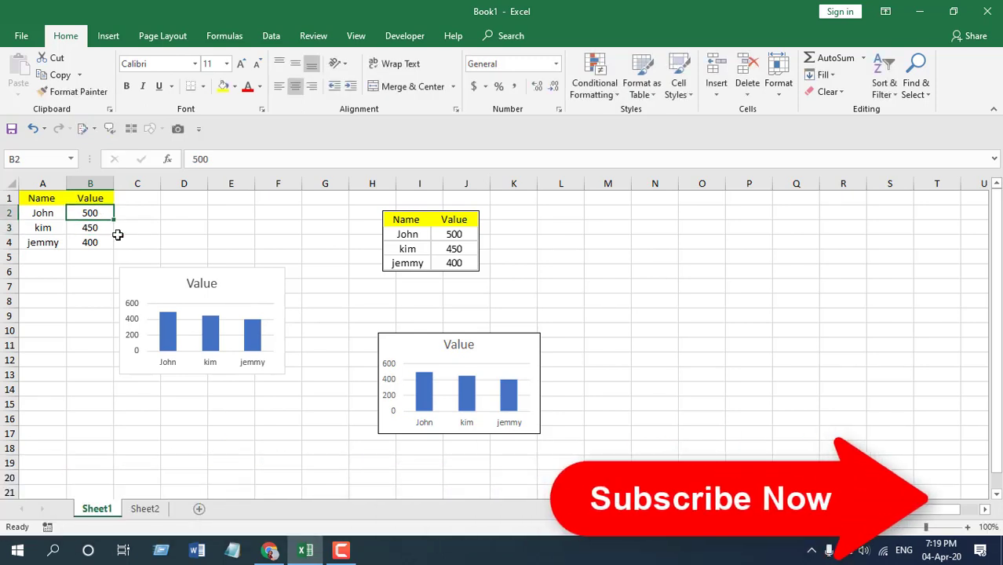
type("110")
key("Return")
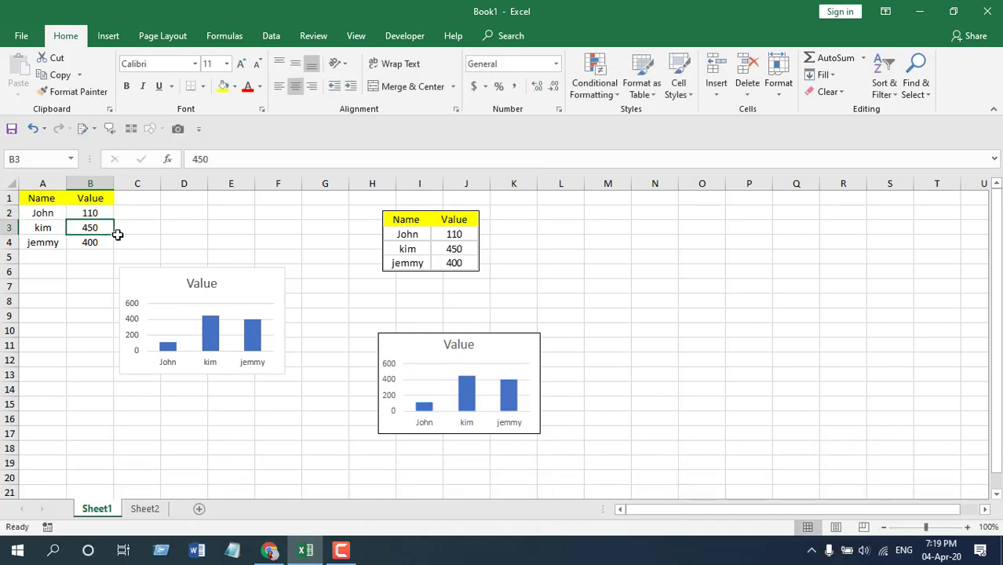
left_click(168, 345)
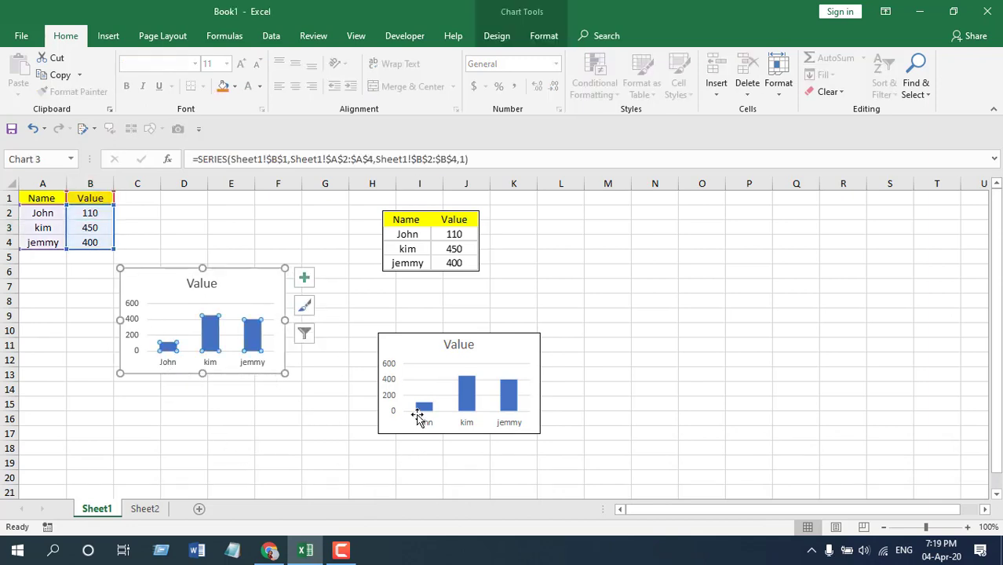
left_click(423, 407)
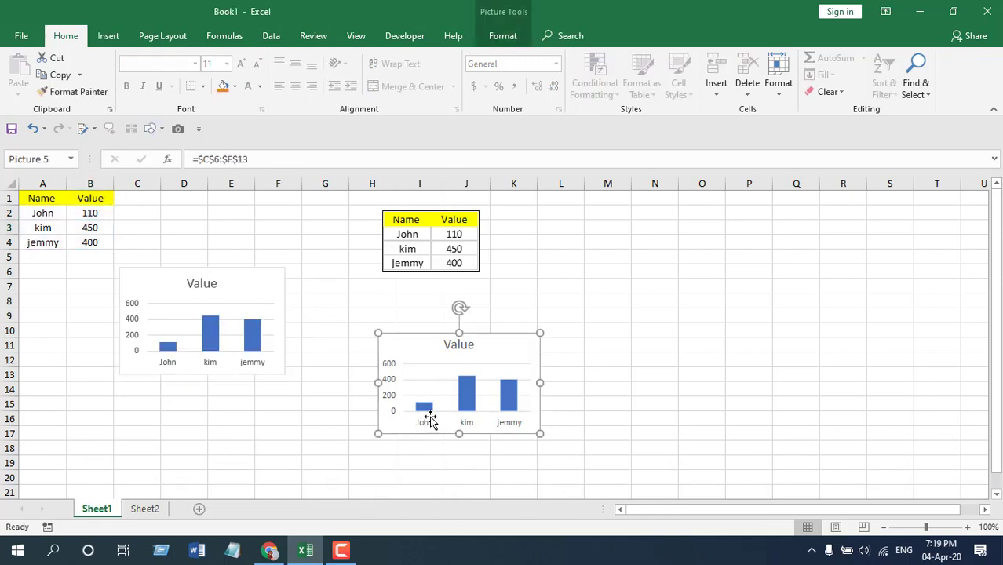